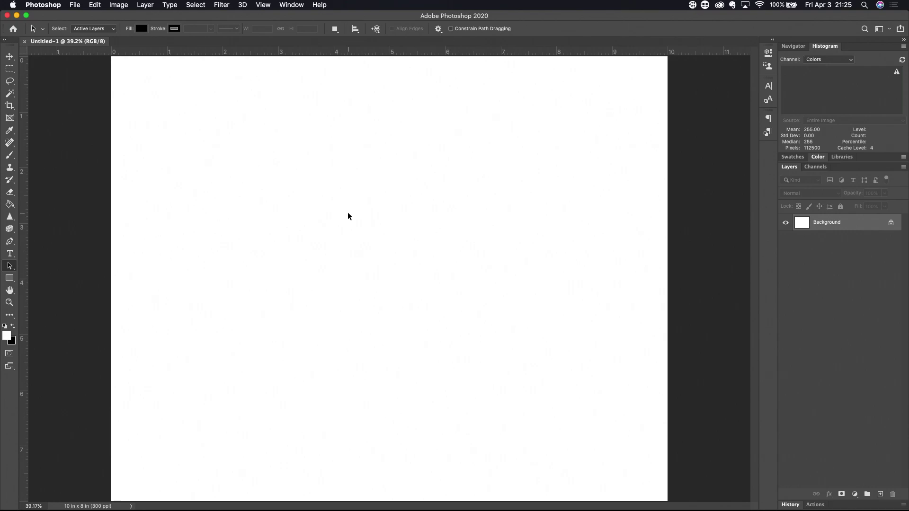
# Step: Add a new empty layer above the Background and activate the Gradient tool
pyautogui.moveTo(882, 507)
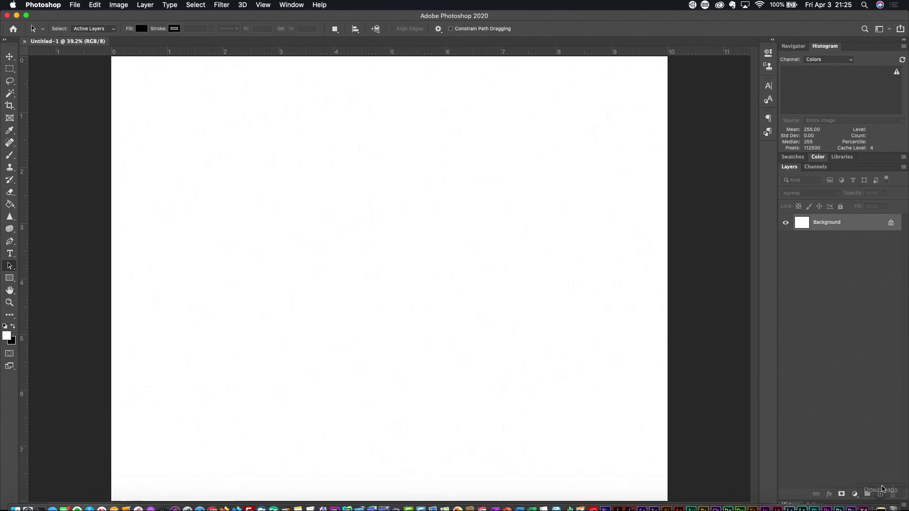
pyautogui.click(880, 494)
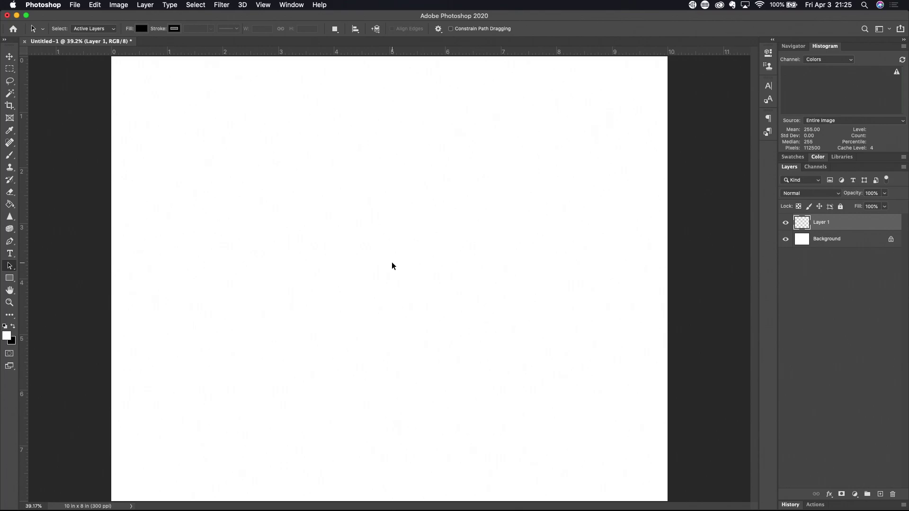
pyautogui.press('g')
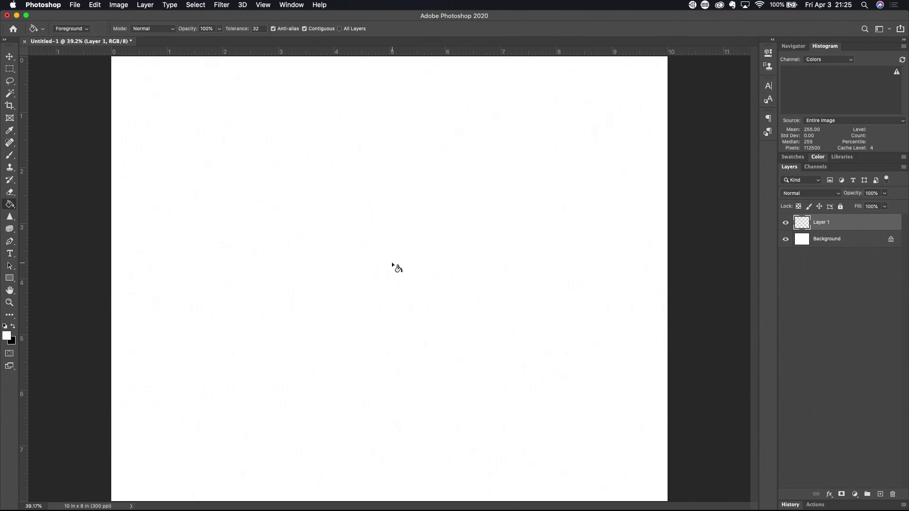
pyautogui.hotkey('shift', 'g')
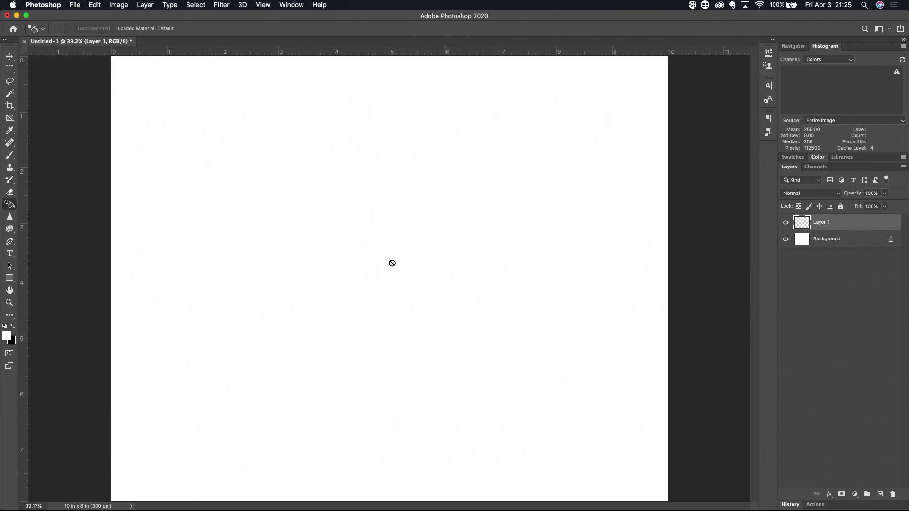
pyautogui.hotkey('shift', 'g')
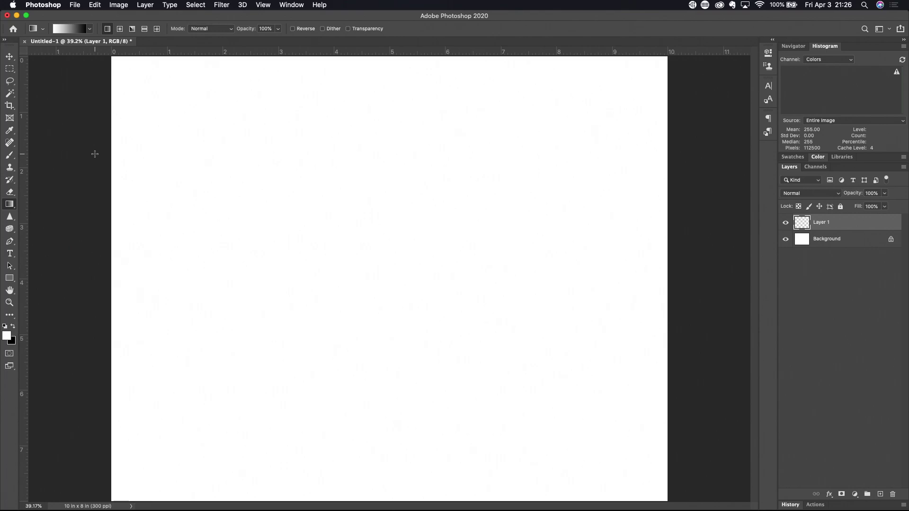
# Step: Create a guide layout with 2 columns, 2 rows and all four margins set to 0 in
pyautogui.click(268, 7)
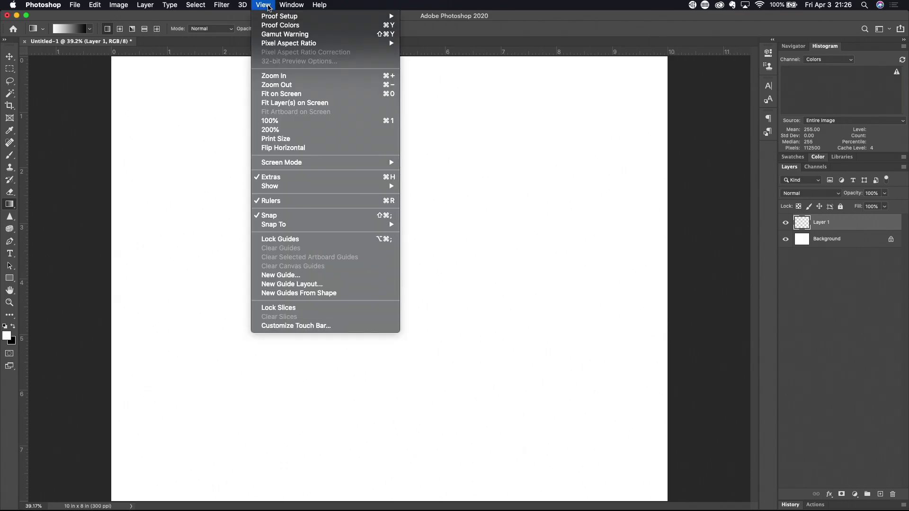
pyautogui.click(291, 285)
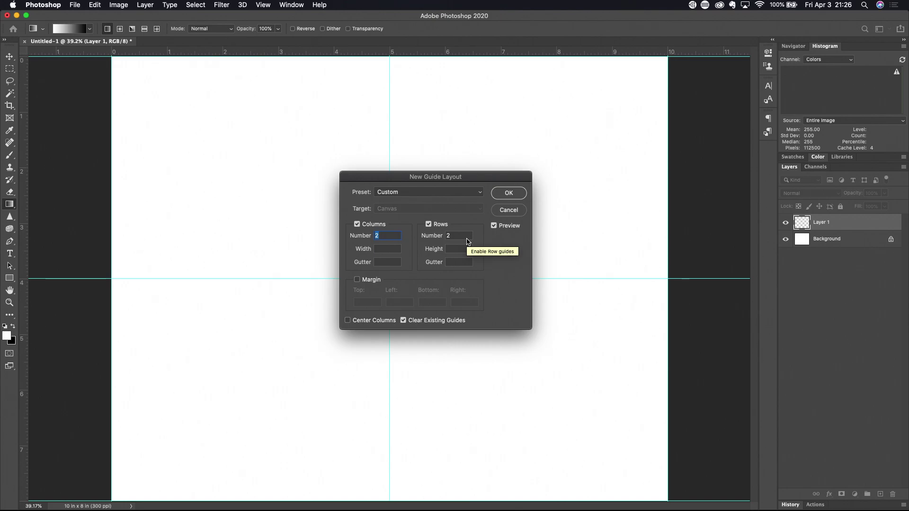
pyautogui.click(358, 280)
pyautogui.doubleClick(372, 302)
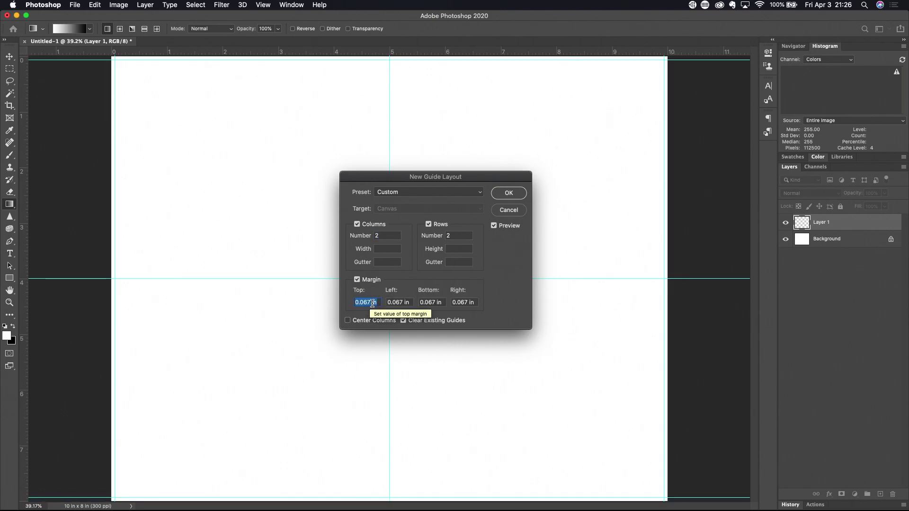
pyautogui.write('0')
pyautogui.press('Tab')
pyautogui.write('0')
pyautogui.press('Tab')
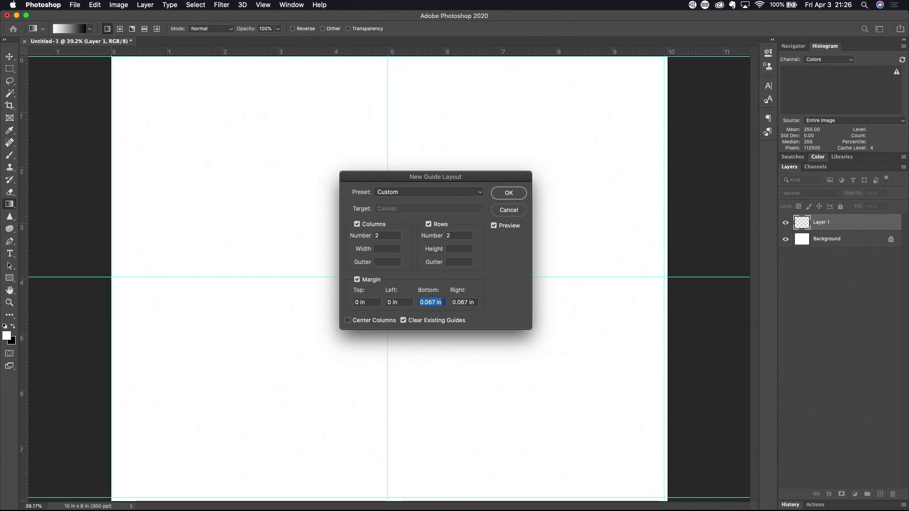
pyautogui.write('0')
pyautogui.press('Tab')
pyautogui.write('0')
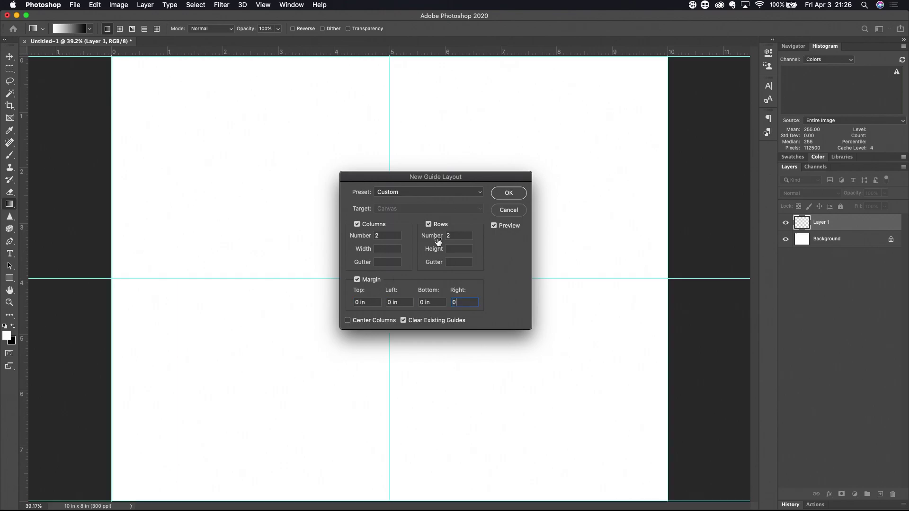
pyautogui.click(513, 195)
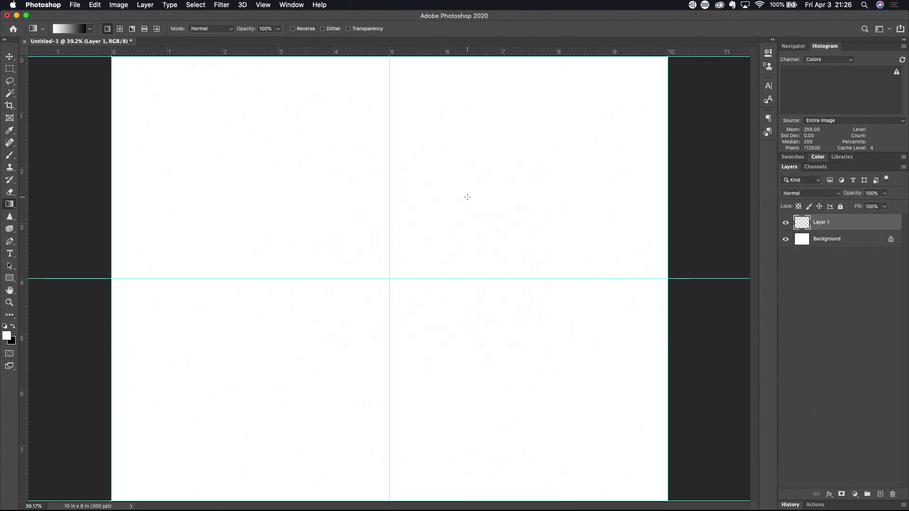
# Step: Choose the Foreground to Background gradient from the Basics presets
pyautogui.press('super+minus')
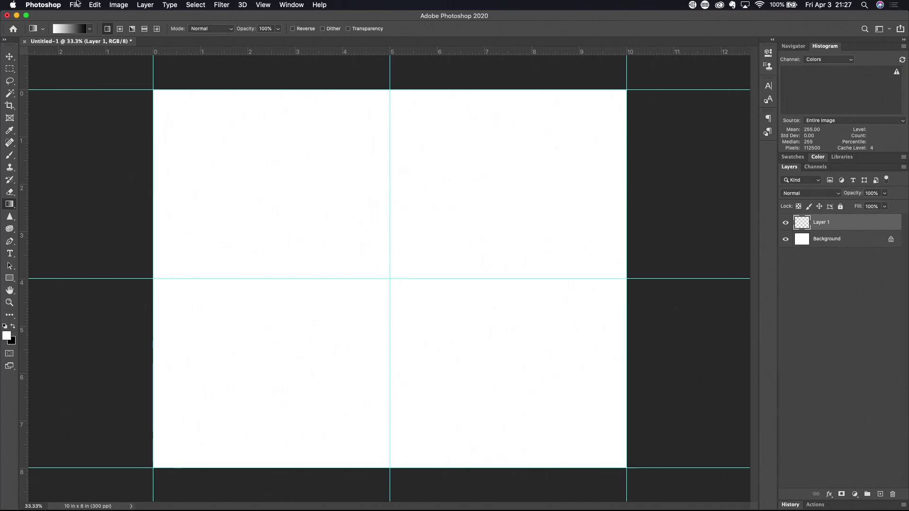
pyautogui.click(84, 31)
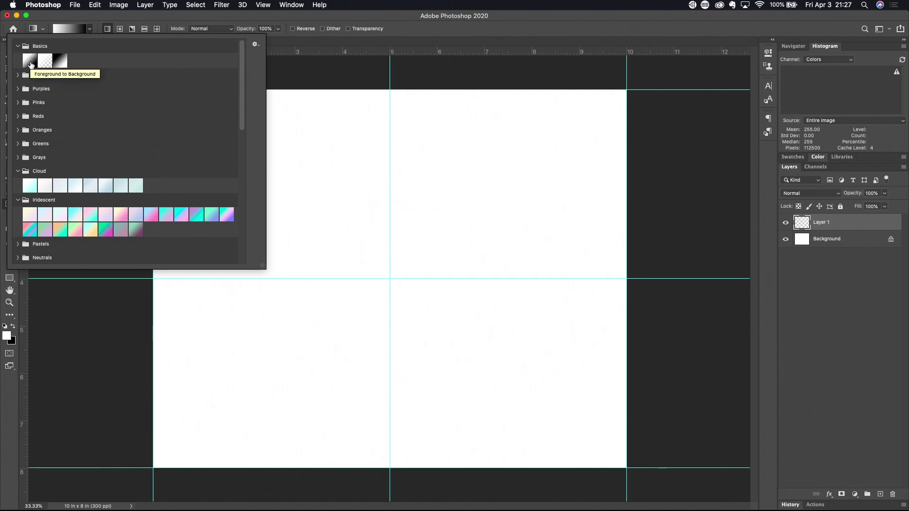
pyautogui.click(31, 65)
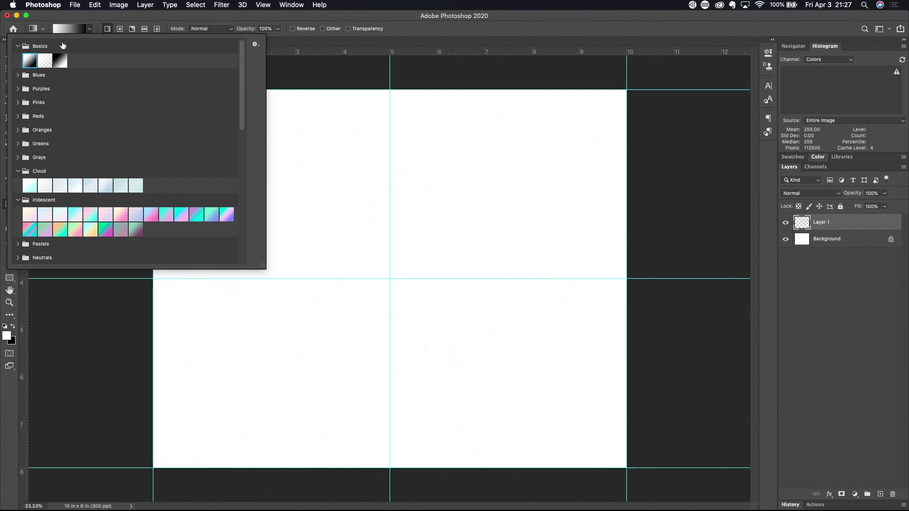
pyautogui.click(46, 62)
pyautogui.click(63, 64)
pyautogui.click(29, 65)
pyautogui.doubleClick(29, 65)
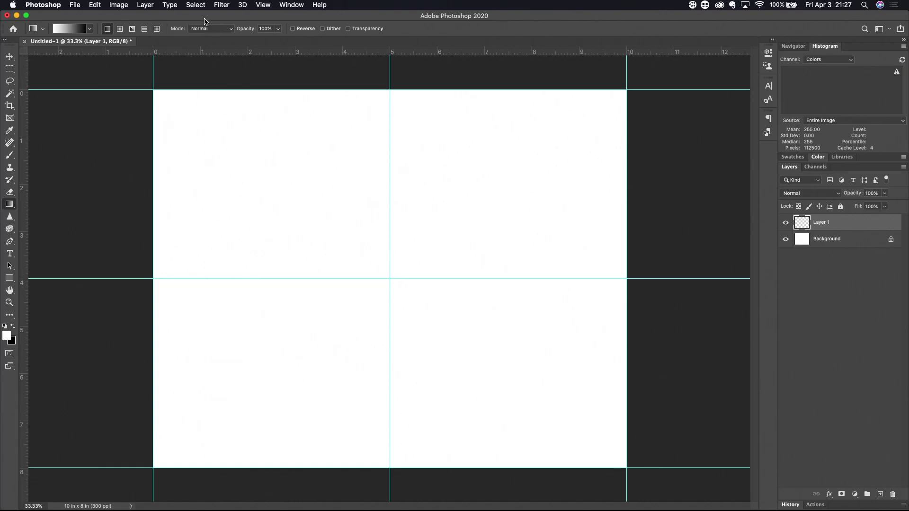
# Step: Review the gradient blend modes, keep Normal, and toggle the Reverse option on and off
pyautogui.click(233, 31)
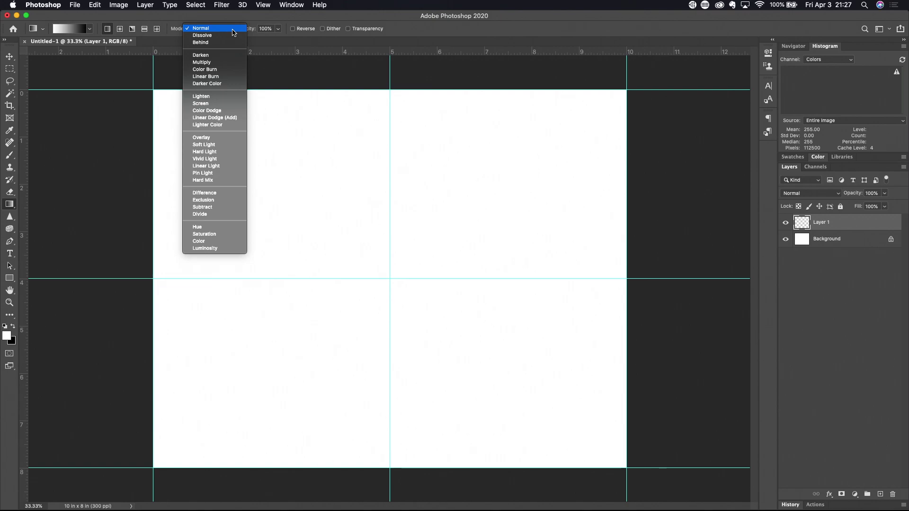
pyautogui.click(211, 29)
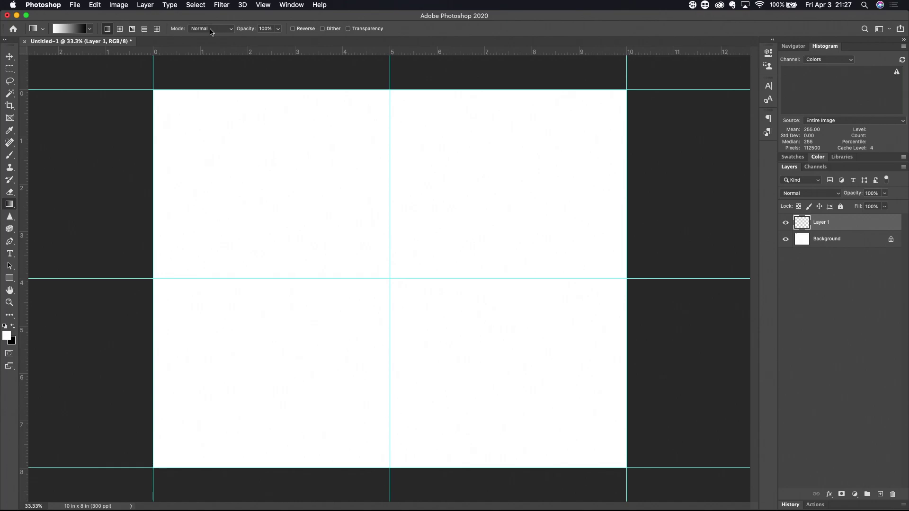
pyautogui.click(293, 29)
pyautogui.click(292, 29)
pyautogui.click(293, 30)
pyautogui.click(292, 29)
# Step: Draw a linear gradient on Layer 1 from the canvas's left edge to its right edge along the middle guide, and undo it
pyautogui.moveTo(153, 279); pyautogui.dragTo(627, 278)
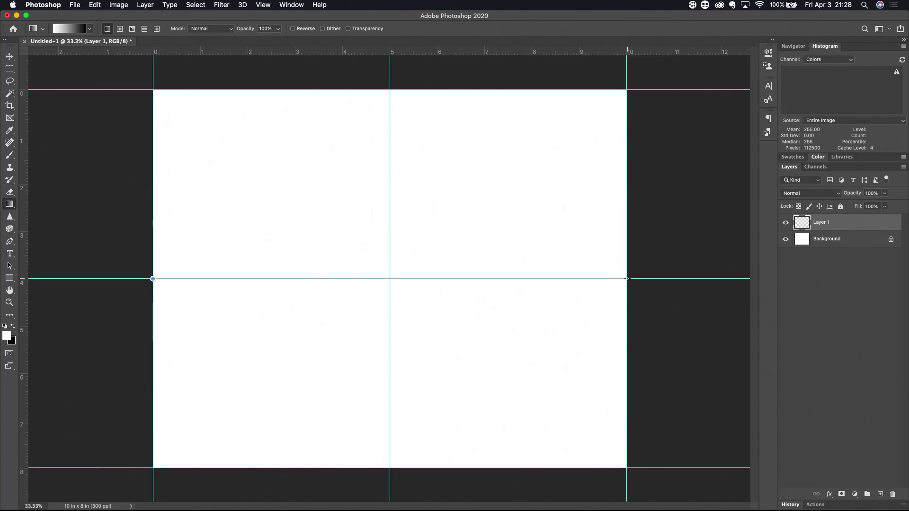
pyautogui.moveTo(627, 278); pyautogui.dragTo(627, 278)
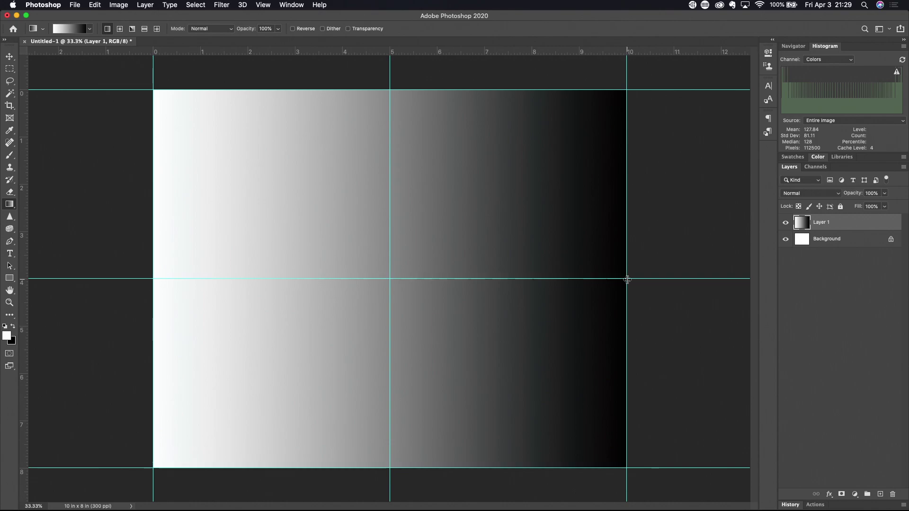
pyautogui.press('super+z')
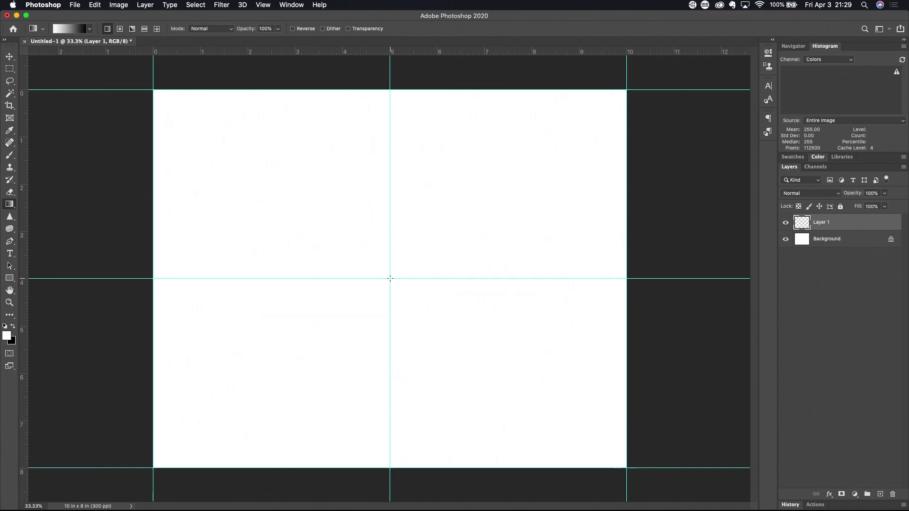
# Step: Draw a linear gradient on Layer 1 from the canvas centre to its right edge and hide the Background layer
pyautogui.moveTo(390, 278); pyautogui.dragTo(627, 279)
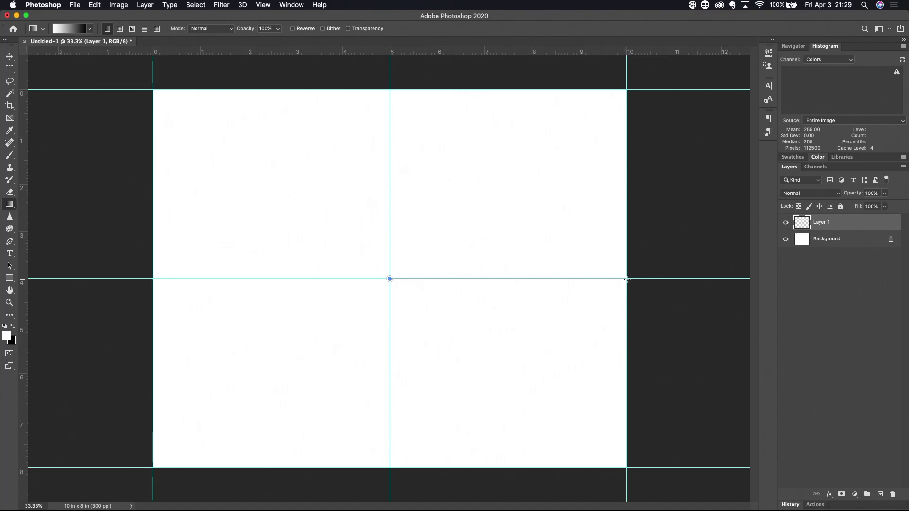
pyautogui.moveTo(627, 279); pyautogui.dragTo(627, 279)
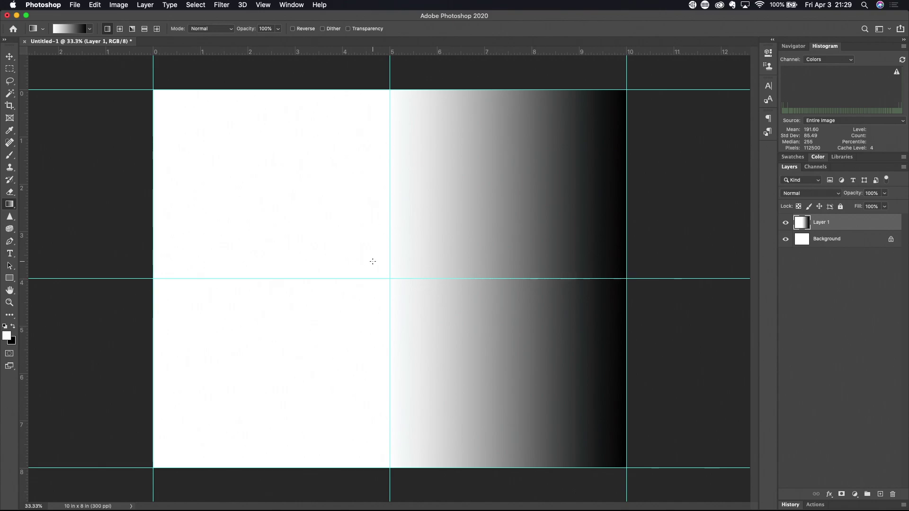
pyautogui.click(786, 241)
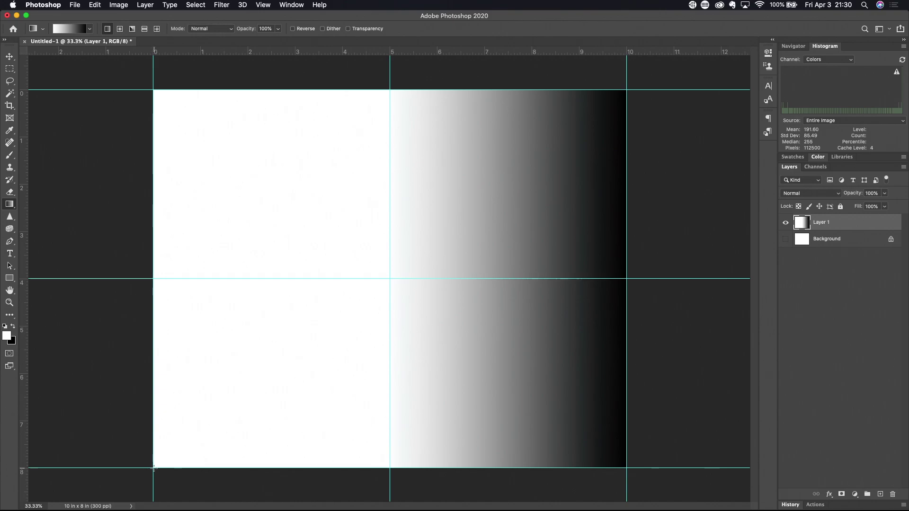
# Step: Draw a diagonal gradient from the canvas's lower-left corner to the upper-right corner, and redraw it in the opposite direction
pyautogui.moveTo(153, 468); pyautogui.dragTo(627, 90)
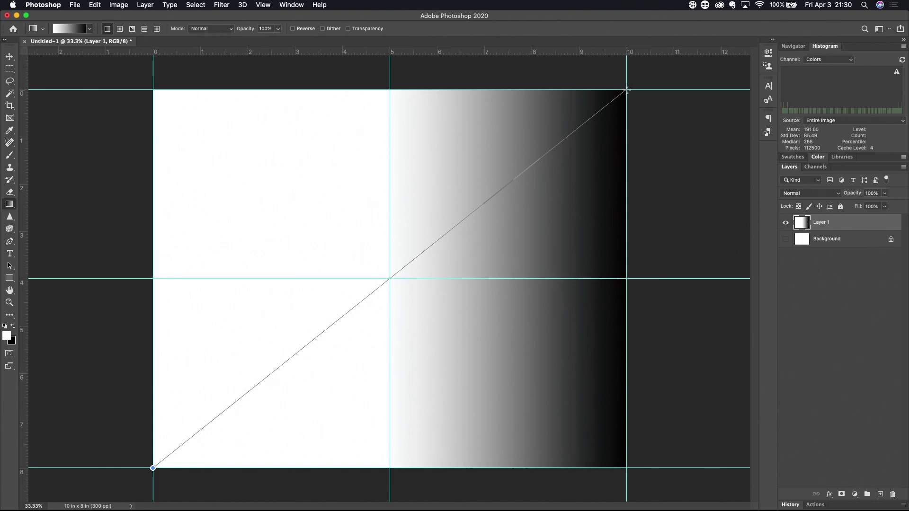
pyautogui.moveTo(626, 90); pyautogui.dragTo(627, 90)
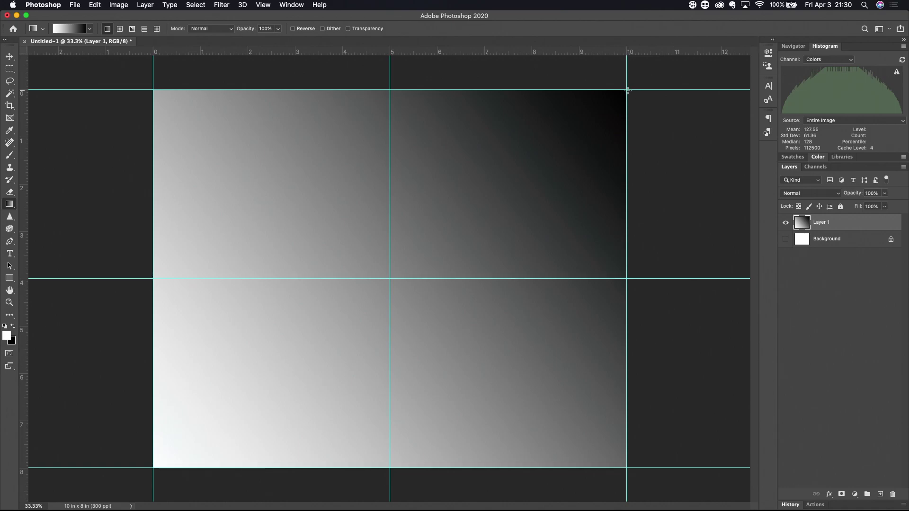
pyautogui.moveTo(627, 89); pyautogui.dragTo(152, 468)
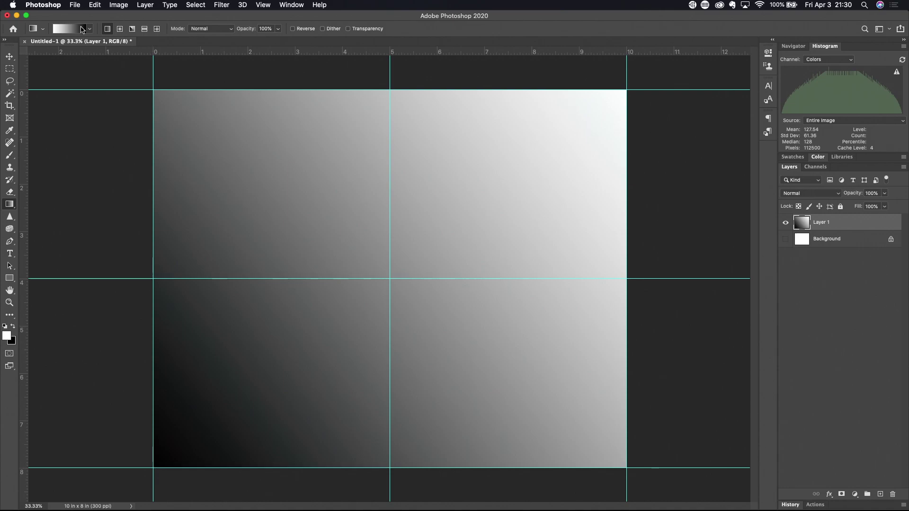
# Step: Enable Reverse, draw a gradient from the canvas's upper-right corner to the lower-left corner, and disable Reverse again
pyautogui.click(292, 29)
pyautogui.moveTo(626, 89); pyautogui.dragTo(152, 469)
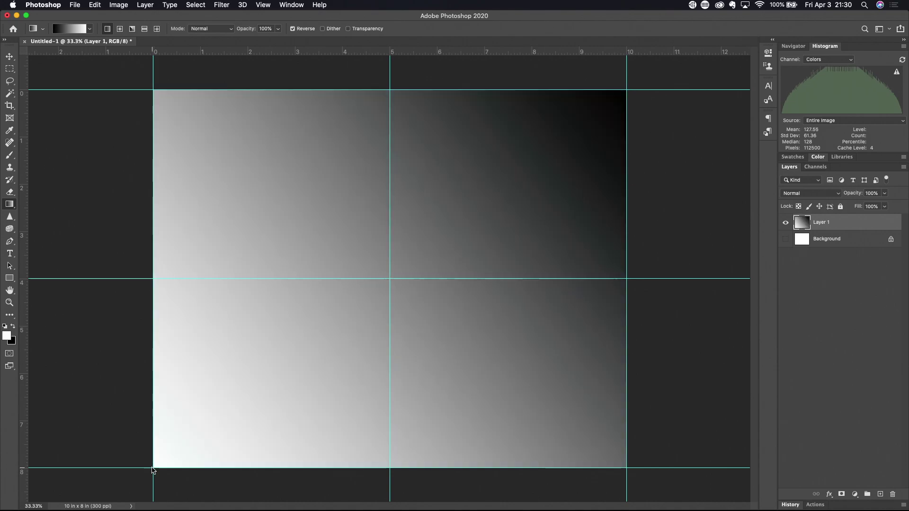
pyautogui.click(294, 30)
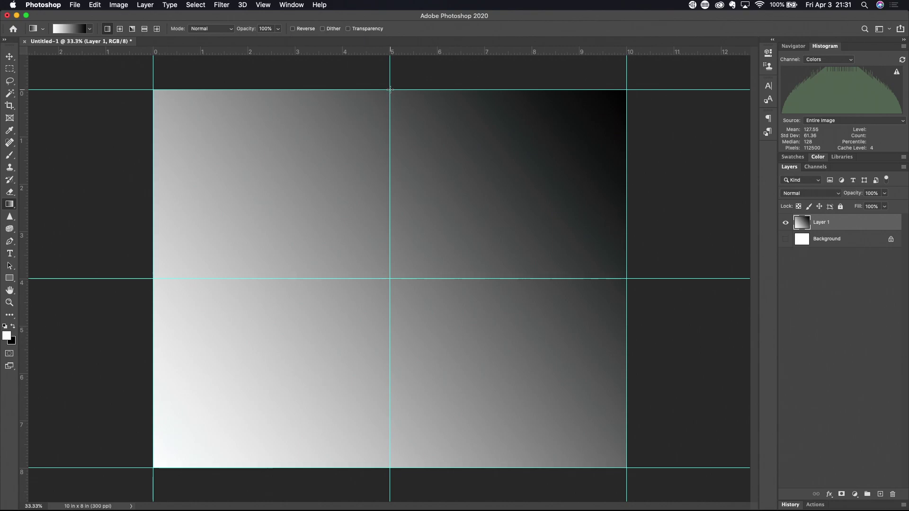
# Step: Draw a vertical gradient along the centre guide from the canvas's top edge to its bottom edge, and redraw it upwards
pyautogui.moveTo(390, 90); pyautogui.dragTo(389, 469)
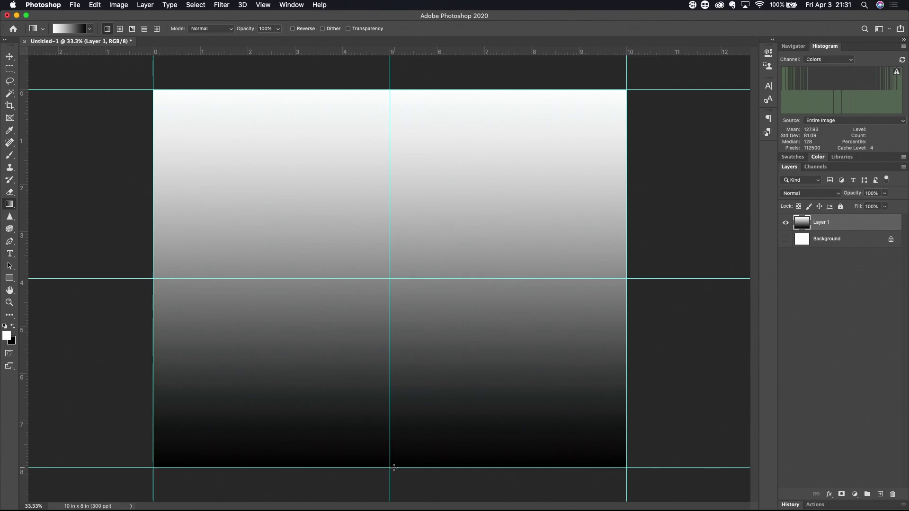
pyautogui.moveTo(389, 469); pyautogui.dragTo(390, 90)
pyautogui.moveTo(390, 90); pyautogui.dragTo(390, 90)
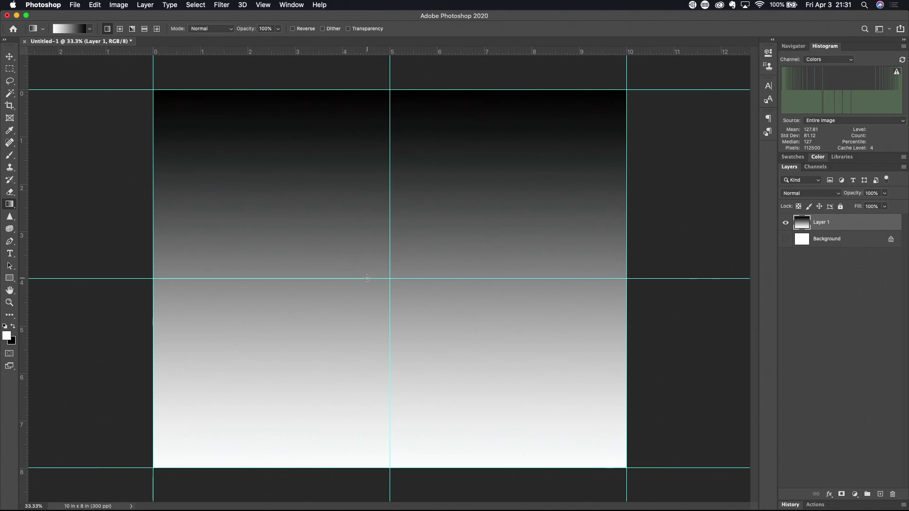
# Step: Draw a short horizontal gradient about 1 in long, from white to black, across the canvas centre
pyautogui.moveTo(365, 279); pyautogui.dragTo(415, 279)
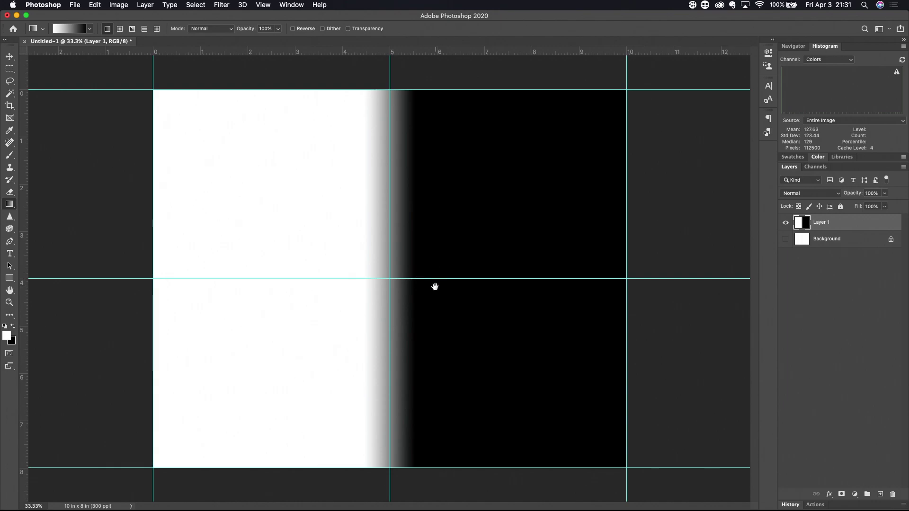
# Step: Draw a diagonal gradient from far outside the canvas's lower-left corner to beyond the upper-right corner, and redraw it starting and ending nearer the corners
pyautogui.keyDown('alt'); pyautogui.keyDown('super'); pyautogui.click(416, 301); pyautogui.keyUp('super'); pyautogui.keyUp('alt')
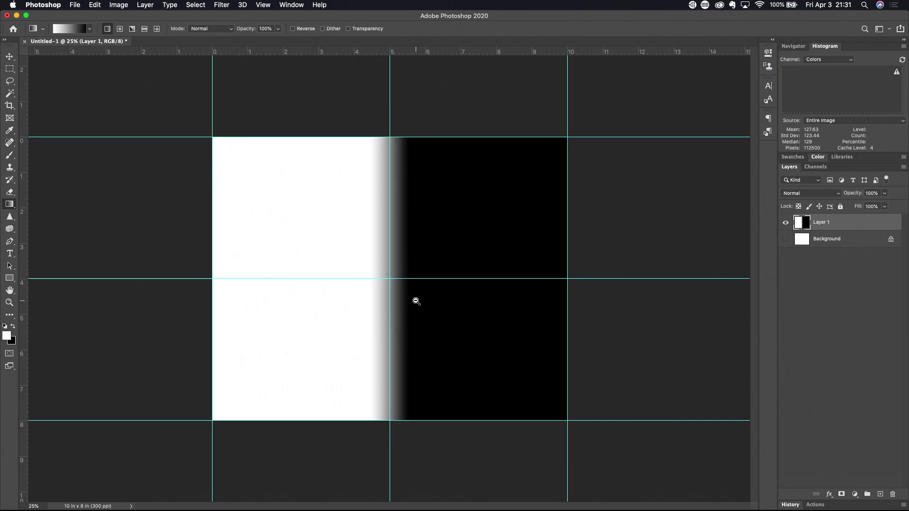
pyautogui.keyDown('alt'); pyautogui.keyDown('super'); pyautogui.click(416, 301); pyautogui.keyUp('super'); pyautogui.keyUp('alt')
pyautogui.keyDown('alt'); pyautogui.keyDown('super'); pyautogui.click(416, 302); pyautogui.keyUp('super'); pyautogui.keyUp('alt')
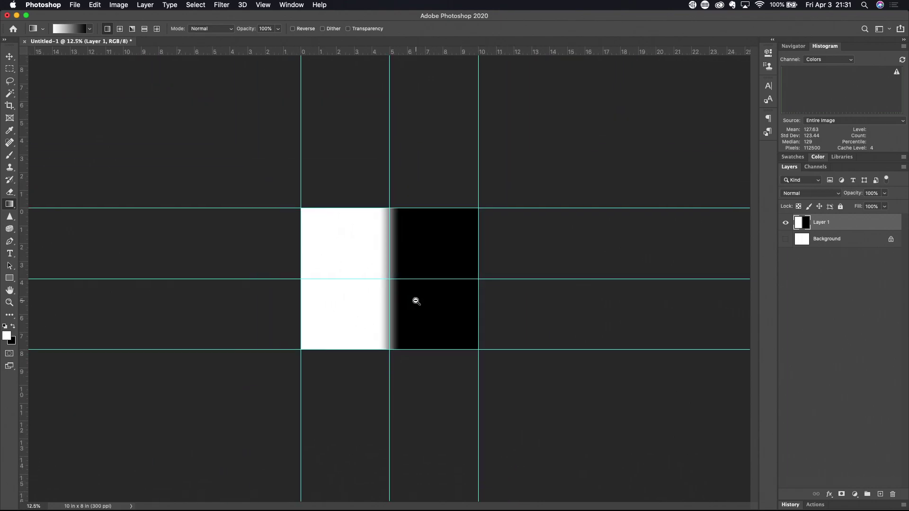
pyautogui.moveTo(182, 444); pyautogui.dragTo(622, 94)
pyautogui.moveTo(622, 93); pyautogui.dragTo(618, 97)
pyautogui.moveTo(618, 97); pyautogui.dragTo(617, 98)
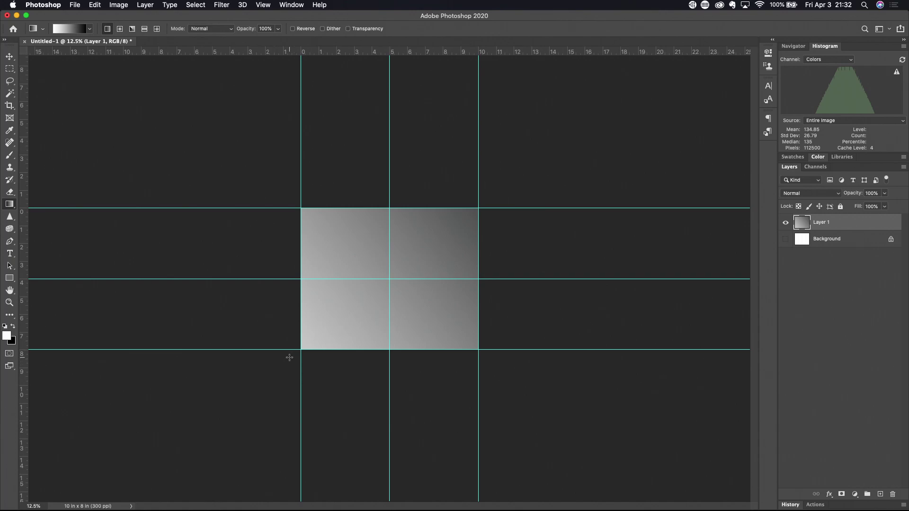
pyautogui.moveTo(279, 366); pyautogui.dragTo(502, 188)
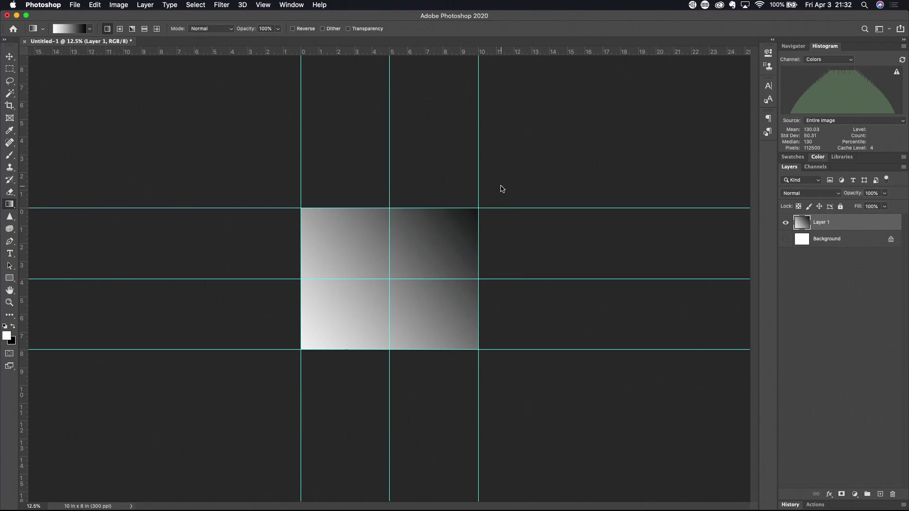
# Step: Draw a horizontal linear gradient about 4 in long across the fitted canvas, and redraw it about 2.7 in downwards from the top edge
pyautogui.press('super+0')
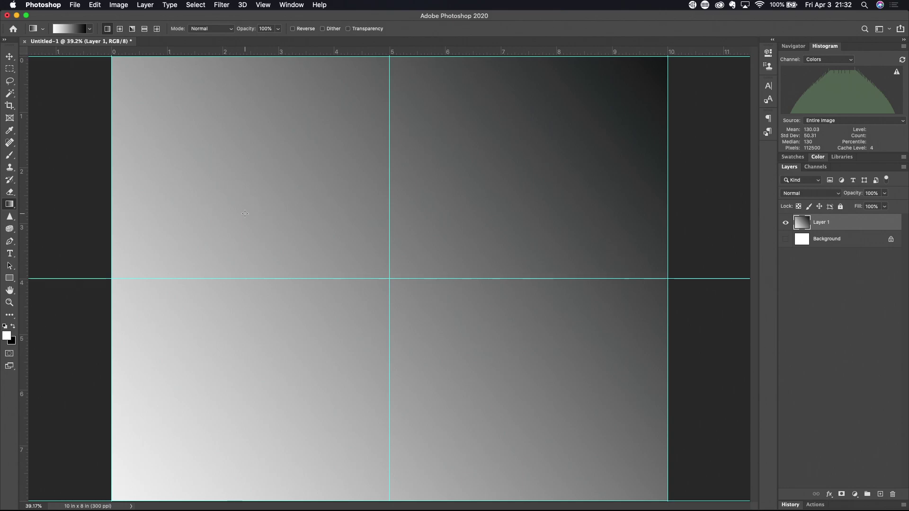
pyautogui.moveTo(234, 207); pyautogui.dragTo(278, 415)
pyautogui.moveTo(187, 419); pyautogui.dragTo(452, 207)
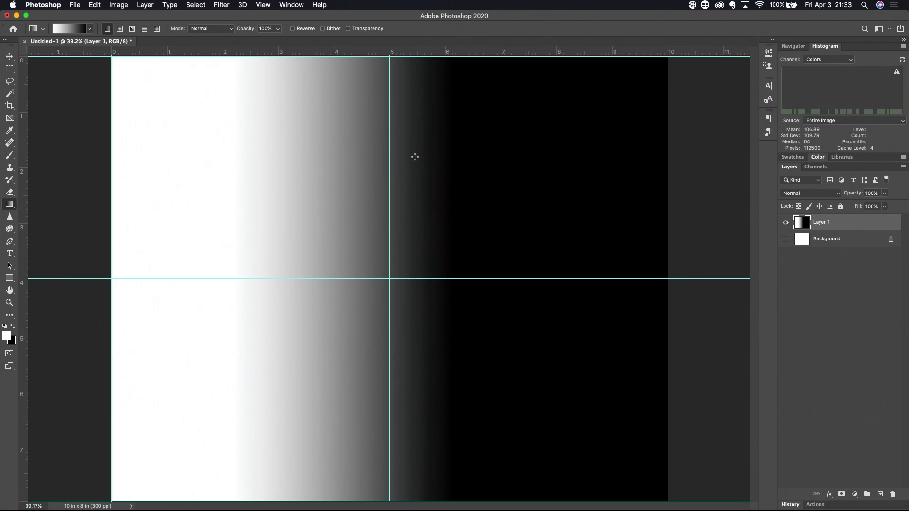
pyautogui.moveTo(354, 62); pyautogui.dragTo(350, 212)
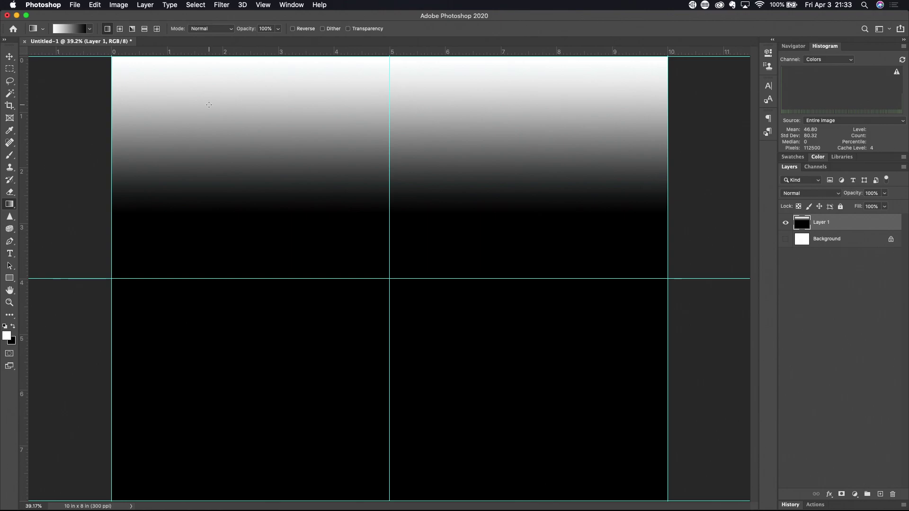
# Step: Draw a radial gradient from the canvas centre to its right edge, and redraw it about 2.5 in in radius in the upper-right quadrant
pyautogui.click(121, 30)
pyautogui.moveTo(389, 279); pyautogui.dragTo(670, 281)
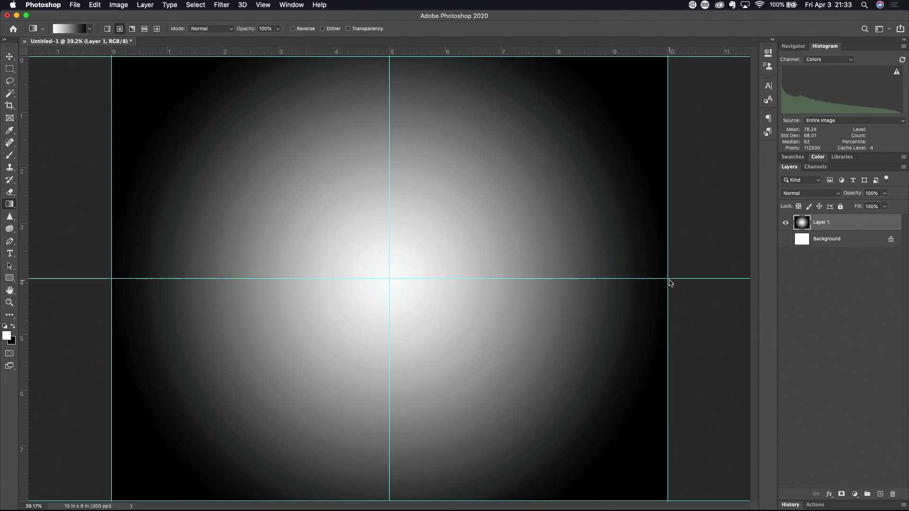
pyautogui.moveTo(527, 176); pyautogui.dragTo(666, 177)
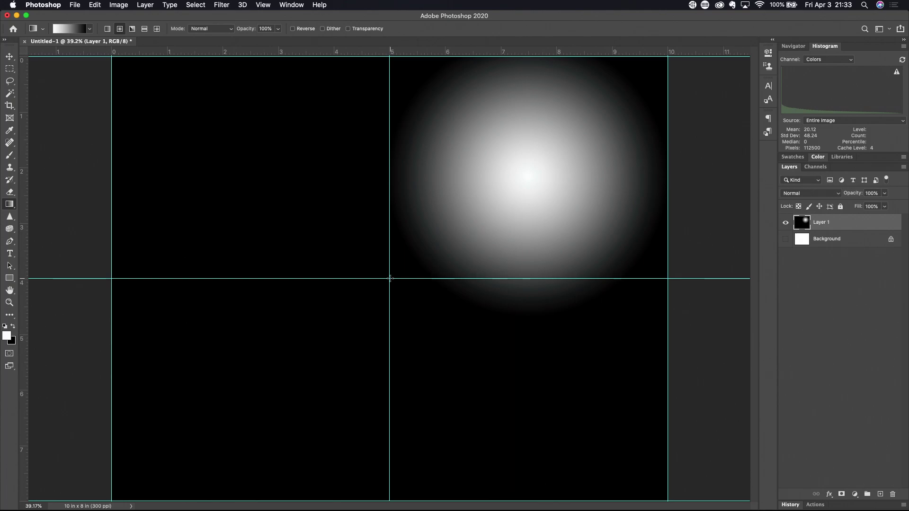
# Step: Draw a small radial gradient about 0.75 in in radius at the canvas centre, and redraw a similar one near the upper-left corner
pyautogui.moveTo(389, 279); pyautogui.dragTo(419, 308)
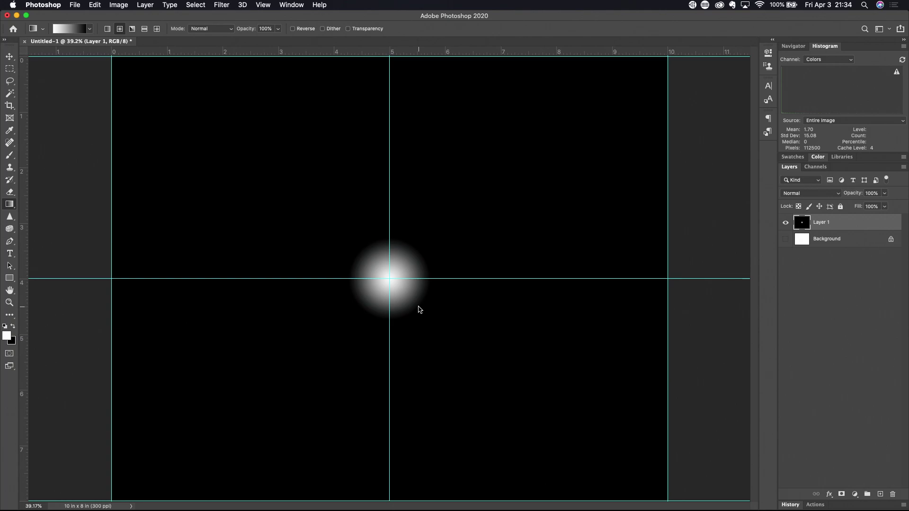
pyautogui.moveTo(166, 98); pyautogui.dragTo(193, 133)
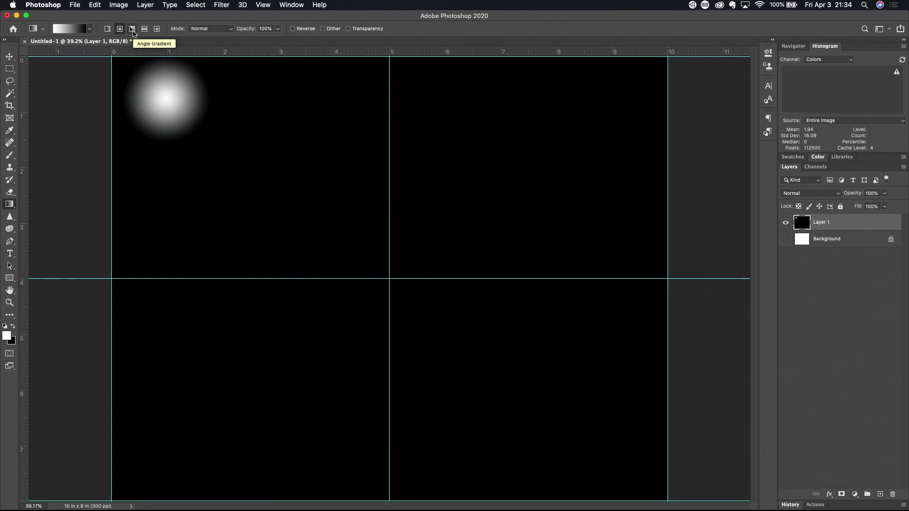
# Step: Draw an angle gradient from the canvas centre along the horizontal guide to the right edge
pyautogui.click(132, 29)
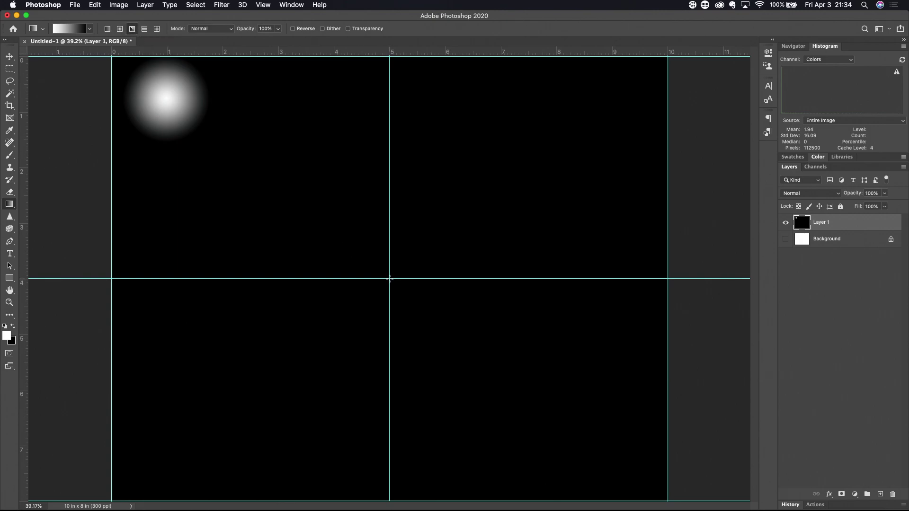
pyautogui.moveTo(389, 278); pyautogui.dragTo(668, 279)
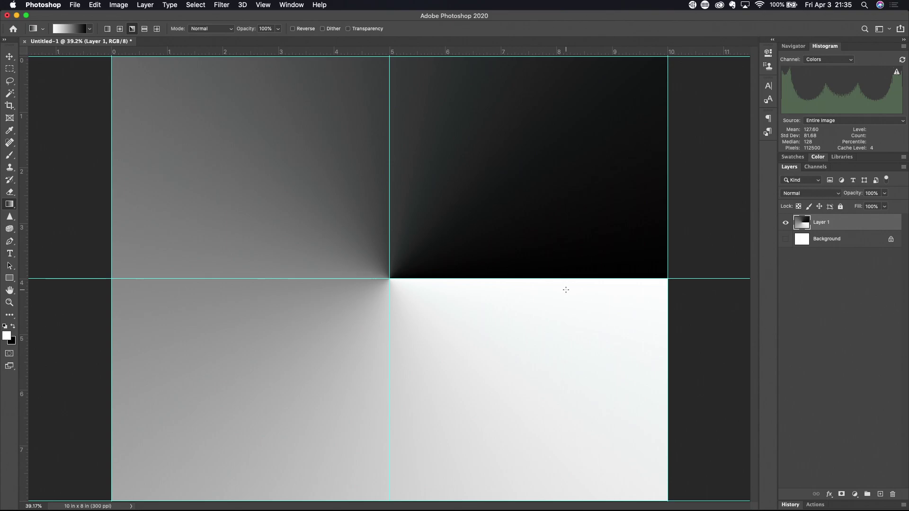
# Step: Draw a reflected gradient from the canvas centre straight up to the top edge, and redraw it from the centre to the upper-right corner
pyautogui.click(145, 29)
pyautogui.moveTo(389, 279); pyautogui.dragTo(391, 57)
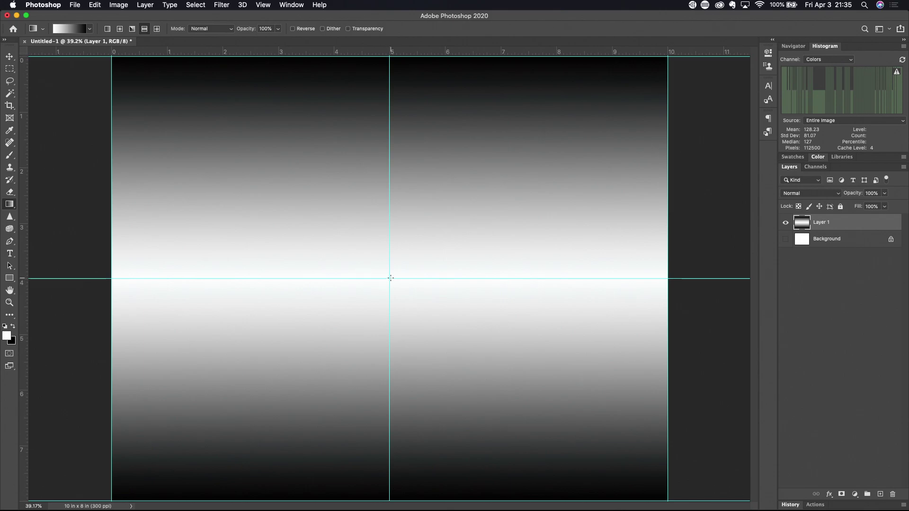
pyautogui.moveTo(389, 279); pyautogui.dragTo(668, 57)
pyautogui.moveTo(668, 57); pyautogui.dragTo(669, 58)
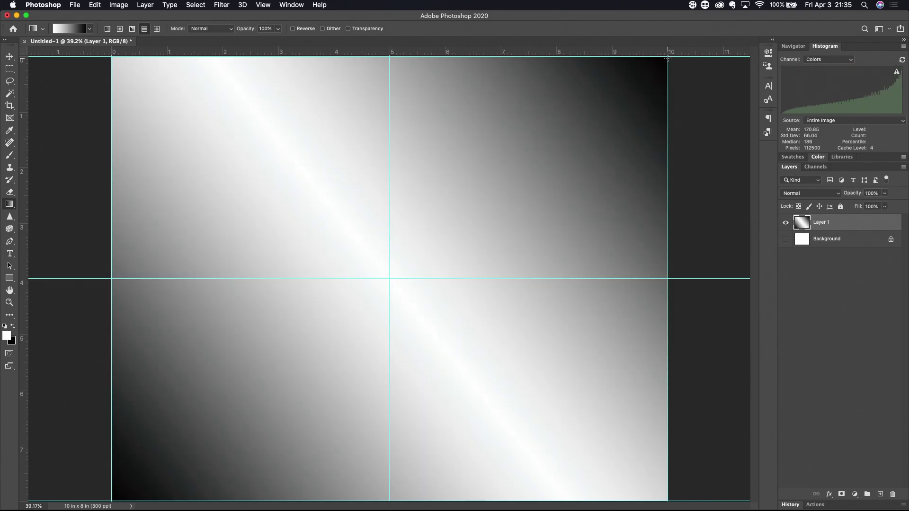
# Step: Draw a reflected gradient from the canvas's upper-right corner to the centre, and redraw it from the centre up to the top edge
pyautogui.moveTo(667, 58); pyautogui.dragTo(390, 278)
pyautogui.moveTo(390, 278); pyautogui.dragTo(390, 278)
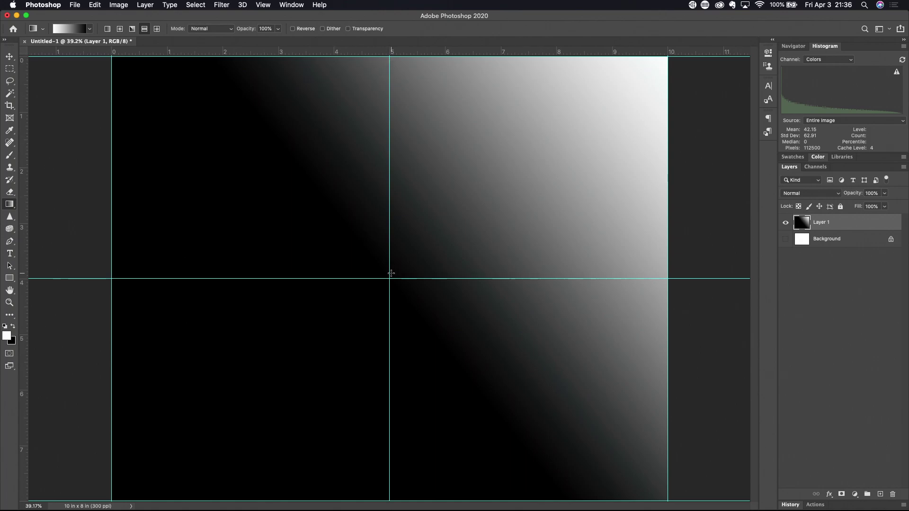
pyautogui.moveTo(389, 279); pyautogui.dragTo(389, 59)
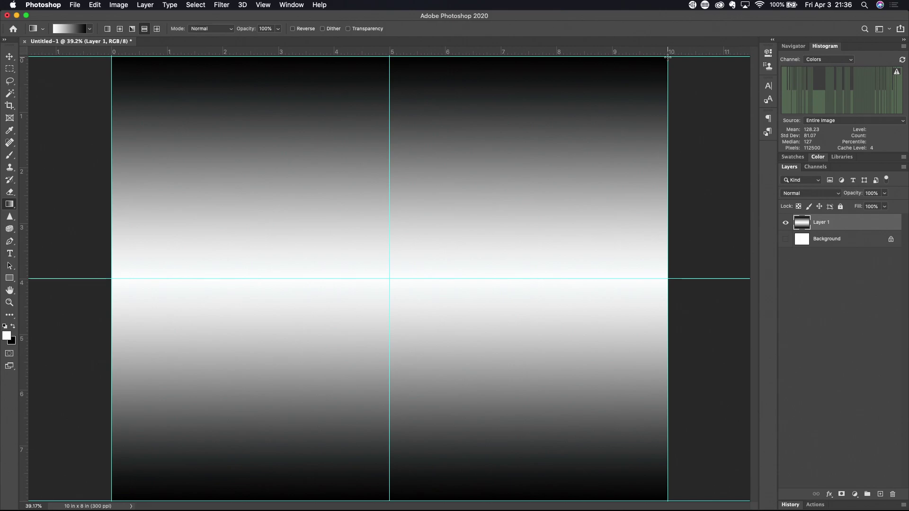
# Step: Redraw the reflected gradient from the upper-right corner to the centre, and once more from the centre to the lower-left corner
pyautogui.moveTo(667, 57); pyautogui.dragTo(390, 280)
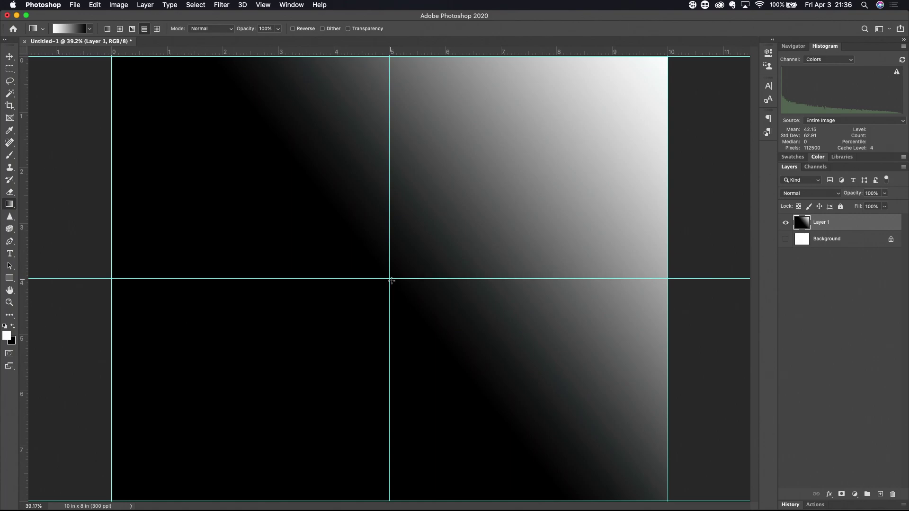
pyautogui.moveTo(390, 279); pyautogui.dragTo(112, 500)
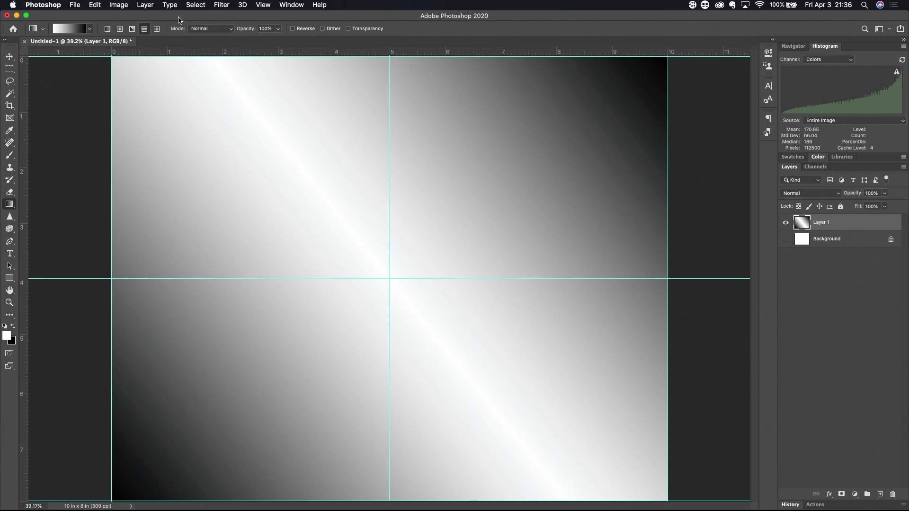
# Step: Draw diamond gradients along the horizontal guide: centre to right edge, right edge back to centre, and centre to left edge
pyautogui.click(157, 29)
pyautogui.moveTo(390, 279); pyautogui.dragTo(668, 280)
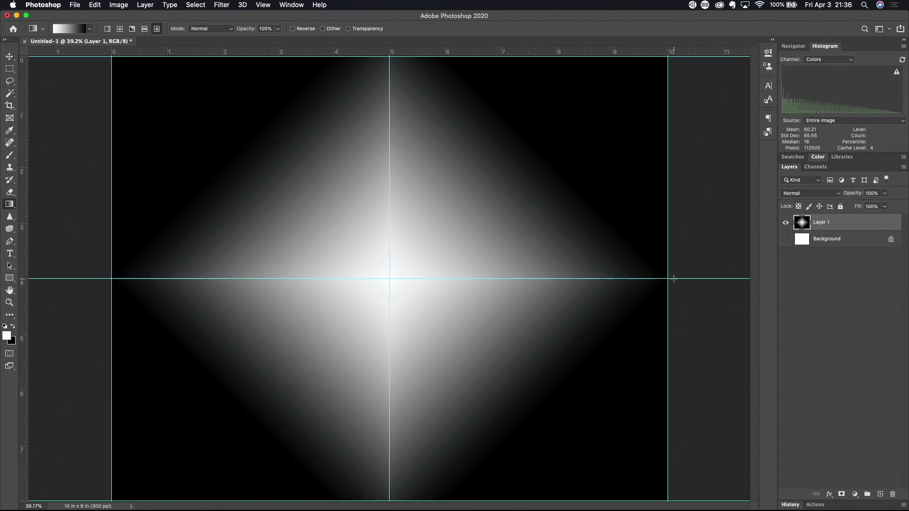
pyautogui.moveTo(668, 279); pyautogui.dragTo(390, 279)
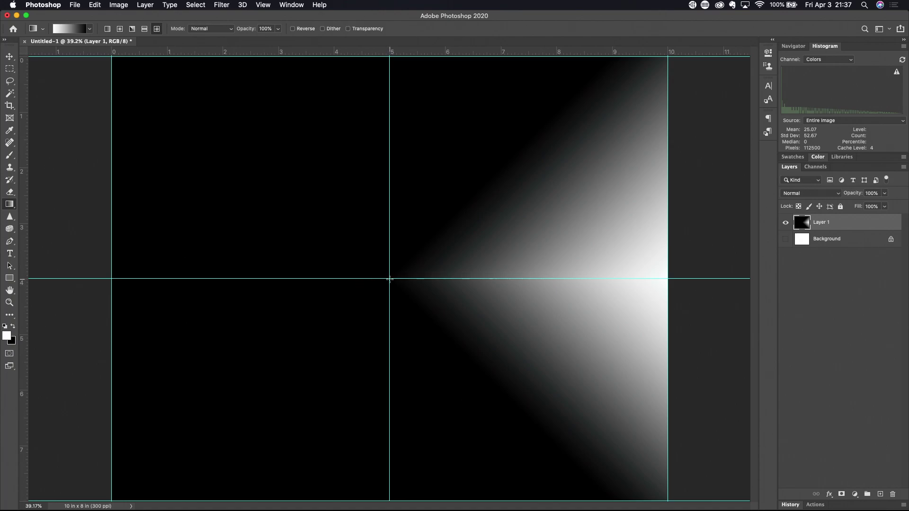
pyautogui.moveTo(389, 279)
pyautogui.mouseDown()
pyautogui.moveTo(253, 270)
pyautogui.moveTo(113, 280)
pyautogui.mouseUp()
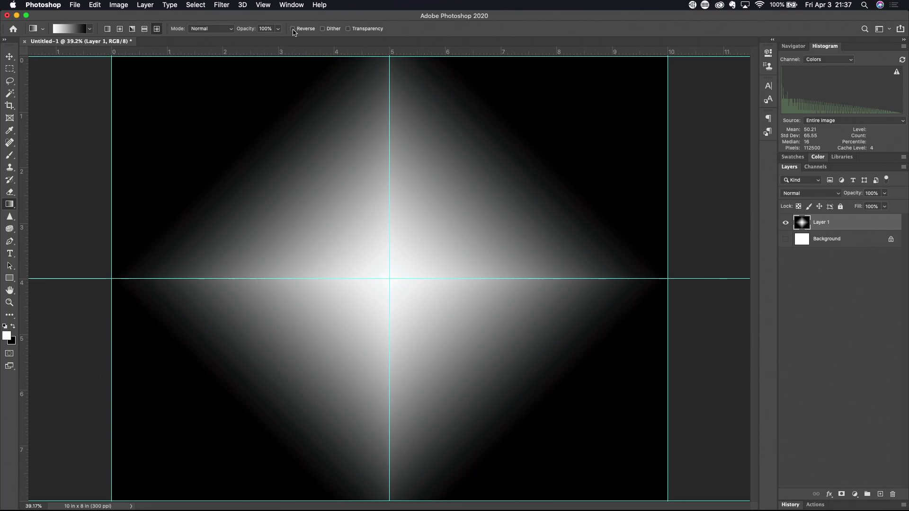
# Step: Enable Reverse and draw the diamond gradient from the canvas centre to its left edge
pyautogui.click(293, 29)
pyautogui.moveTo(389, 279); pyautogui.dragTo(111, 279)
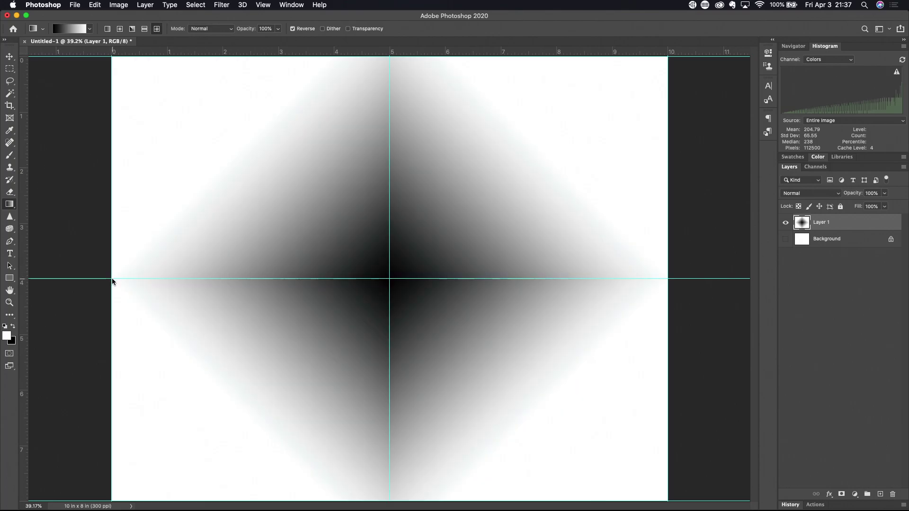